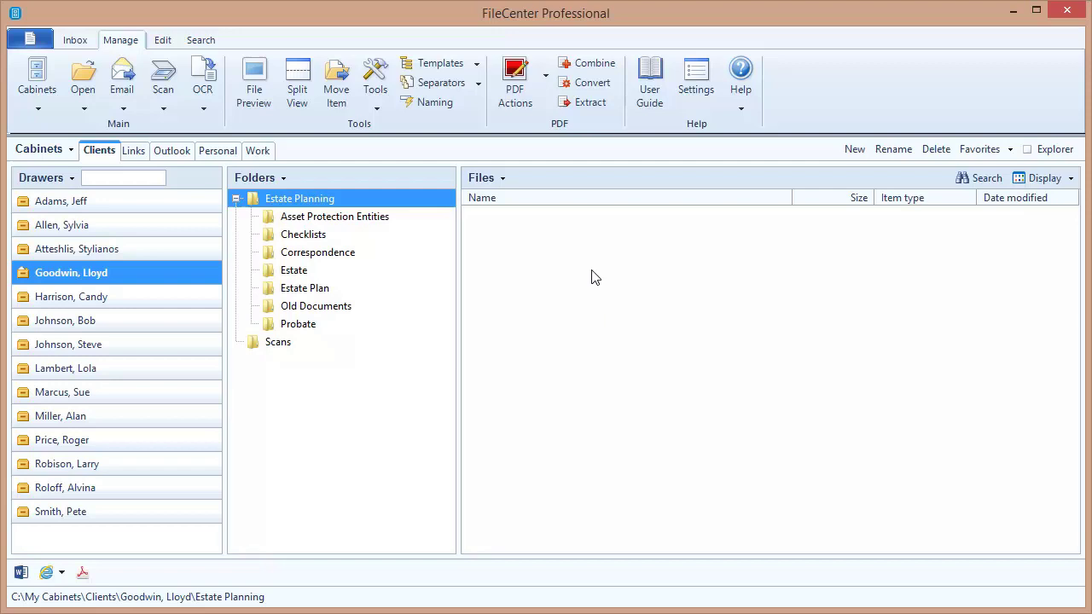
Set up a search for 'testament' with the Personal and Work cabinets added to Clients.
{"action": "left_click", "coordinate": [204, 43]}
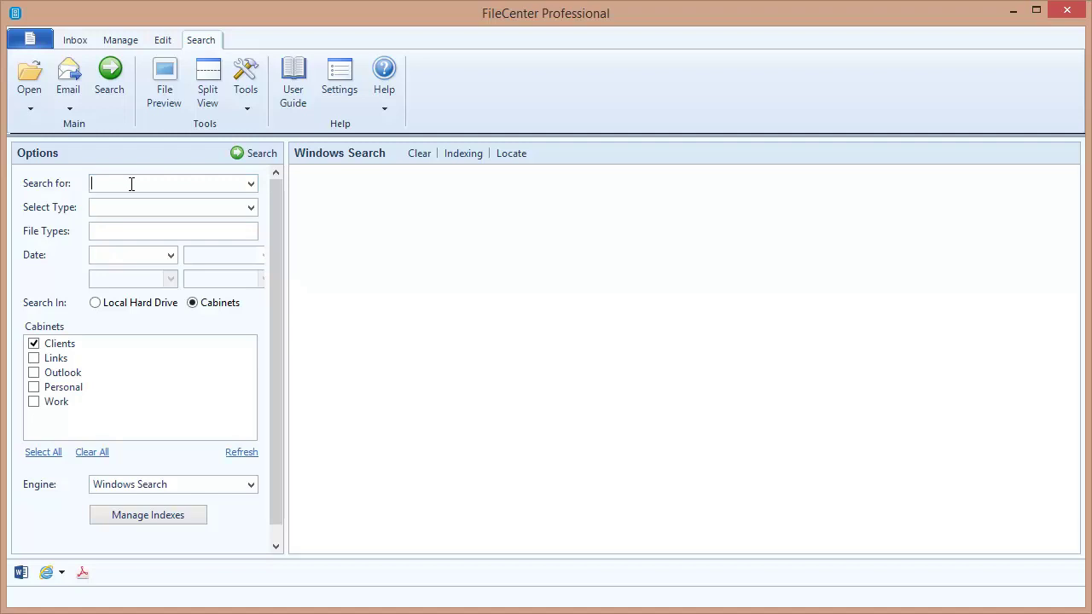
{"action": "type", "text": "testament"}
{"action": "left_click", "coordinate": [33, 389]}
{"action": "left_click", "coordinate": [34, 402]}
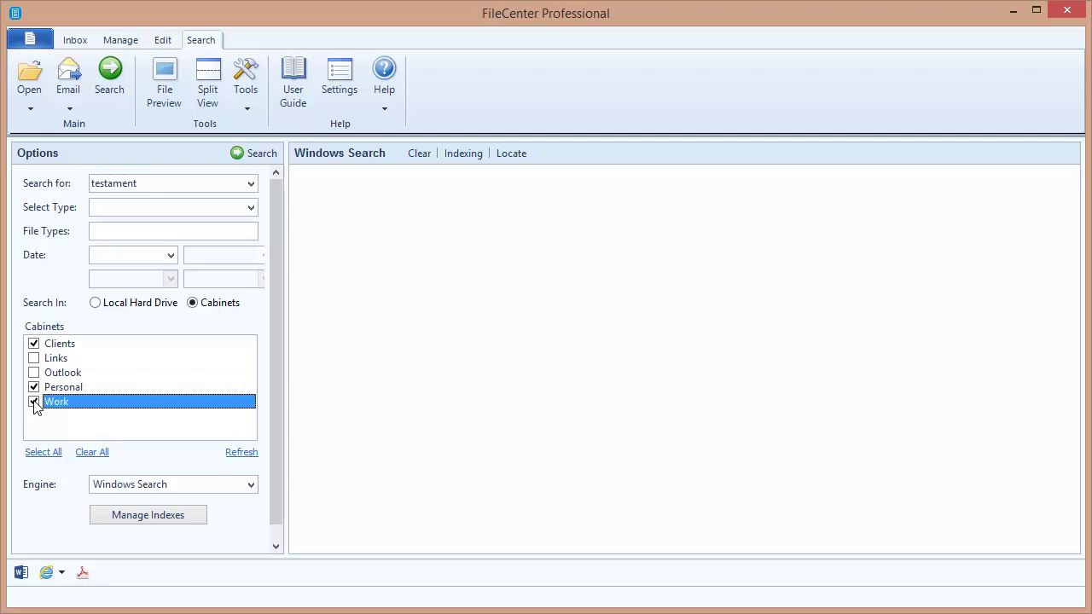
Run the testament search, then filter it to Word (.doc*) files, leaving 25 results.
{"action": "left_click", "coordinate": [261, 155]}
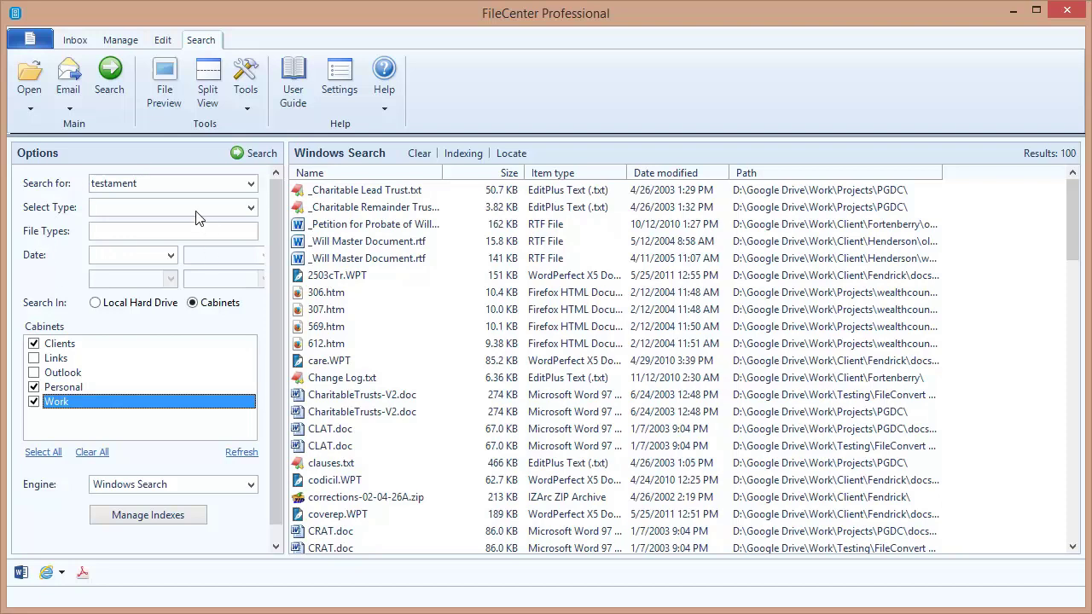
{"action": "left_click", "coordinate": [250, 209]}
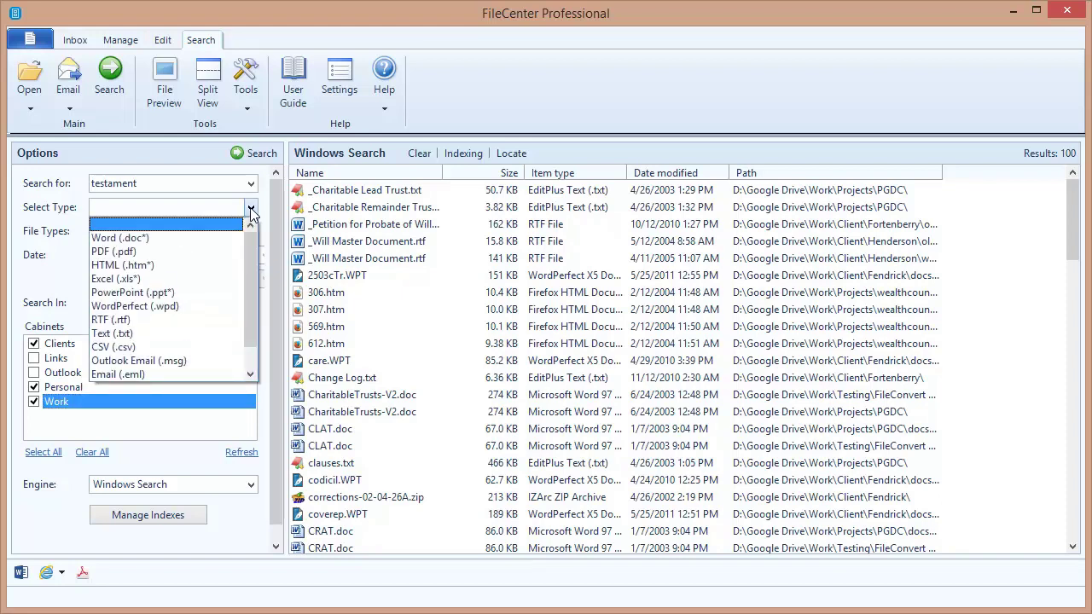
{"action": "left_click", "coordinate": [225, 239]}
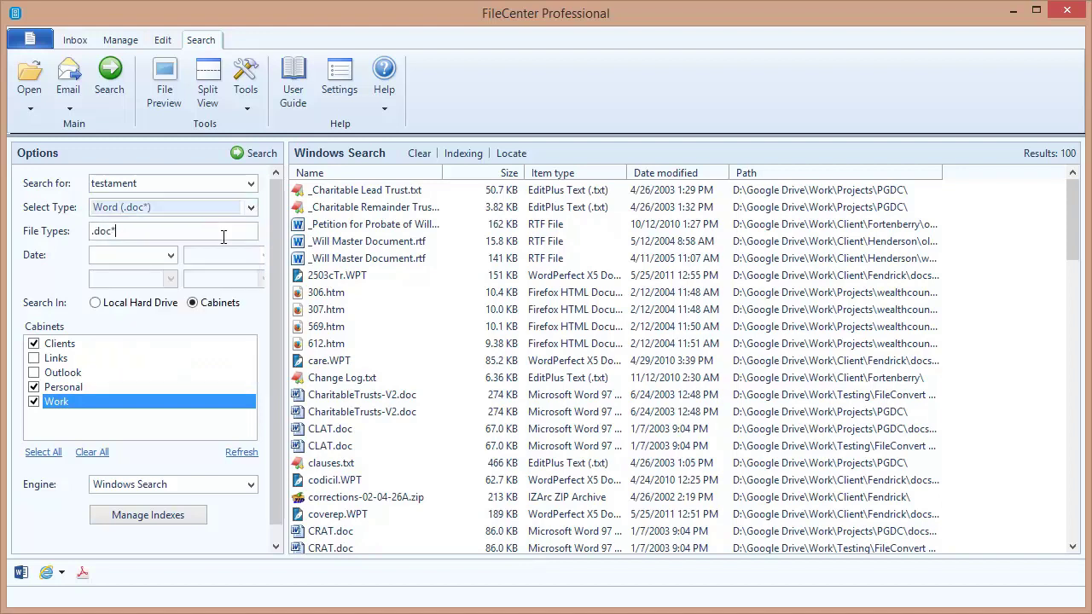
{"action": "left_click", "coordinate": [245, 159]}
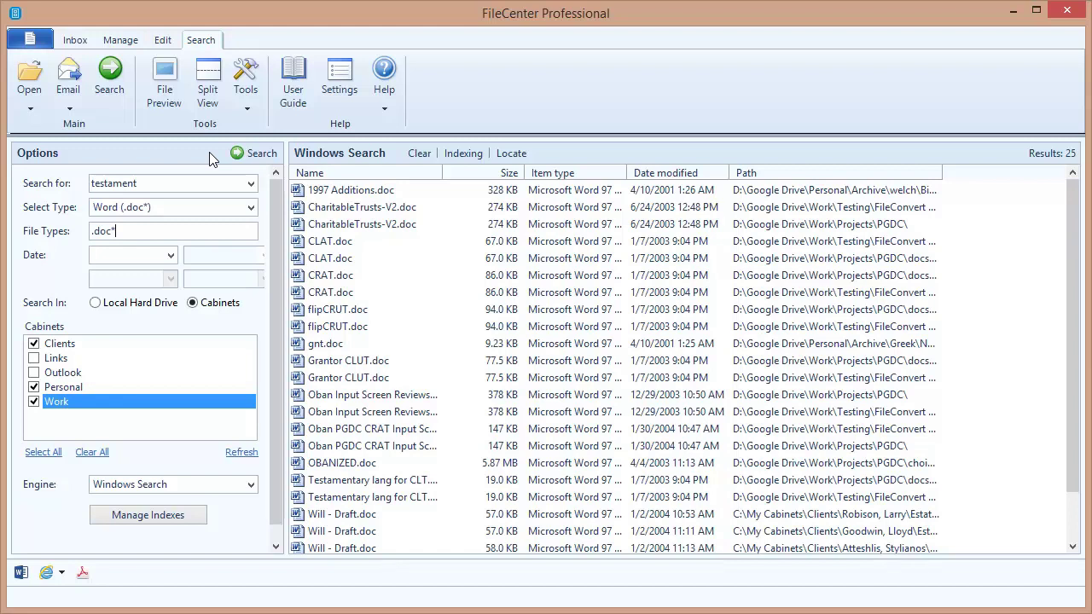
Leave the date filter blank and uncheck the Personal and Work cabinets, keeping only Clients.
{"action": "left_click", "coordinate": [171, 256]}
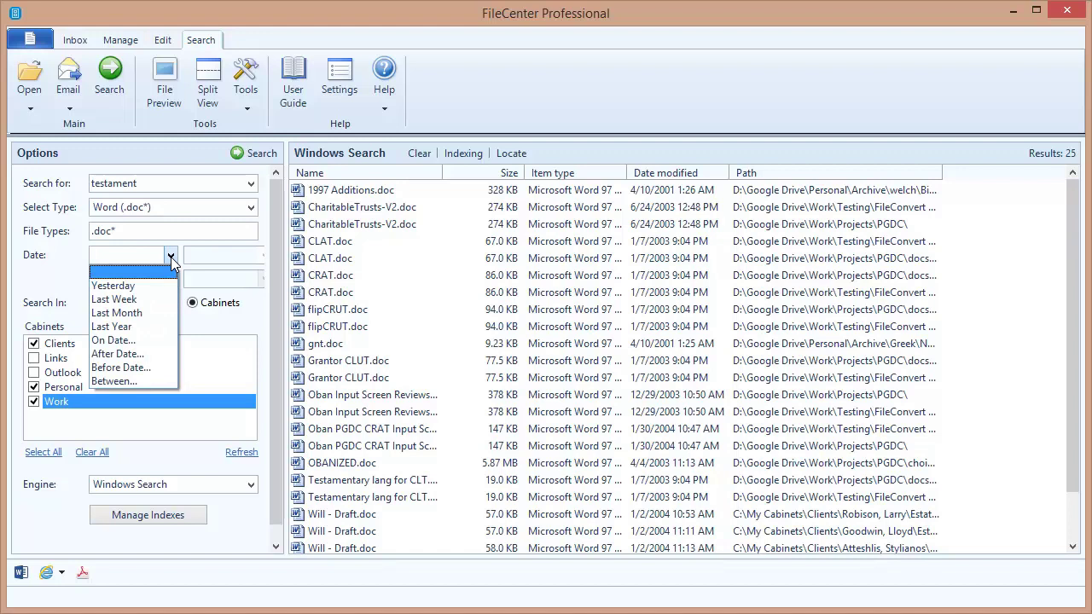
{"action": "left_click", "coordinate": [170, 256]}
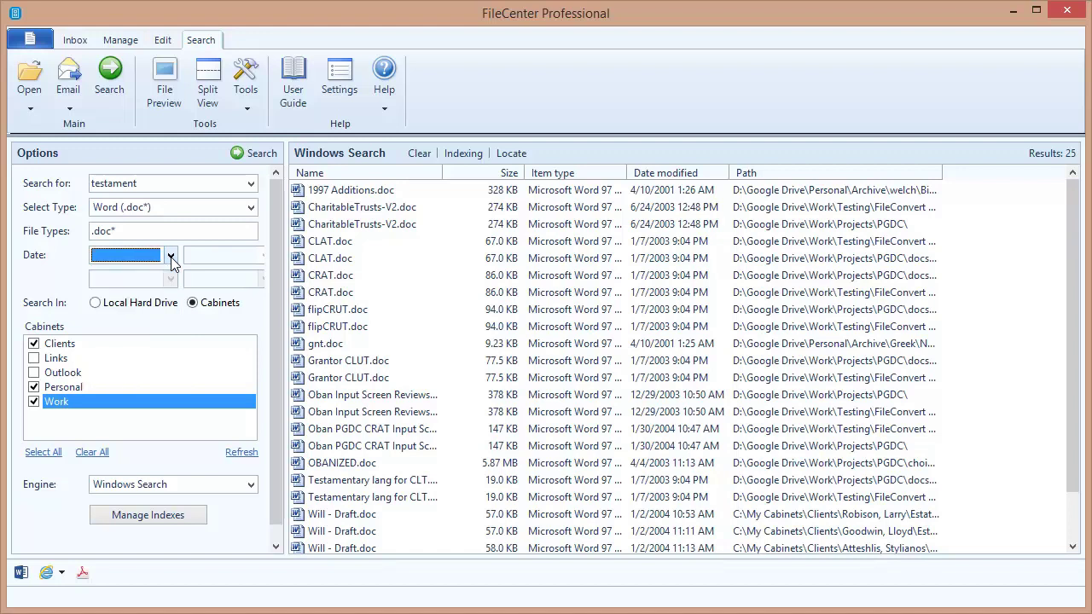
{"action": "left_click", "coordinate": [35, 388]}
{"action": "left_click", "coordinate": [34, 403]}
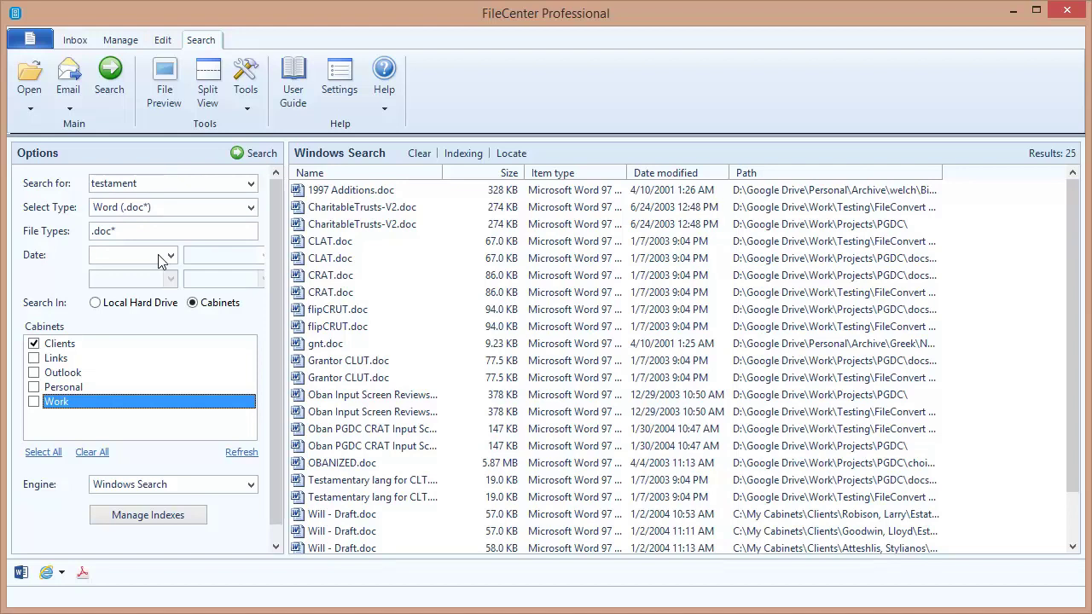
Rerun the search to get three Will - Draft.doc files and page through the second one's preview.
{"action": "left_click", "coordinate": [243, 154]}
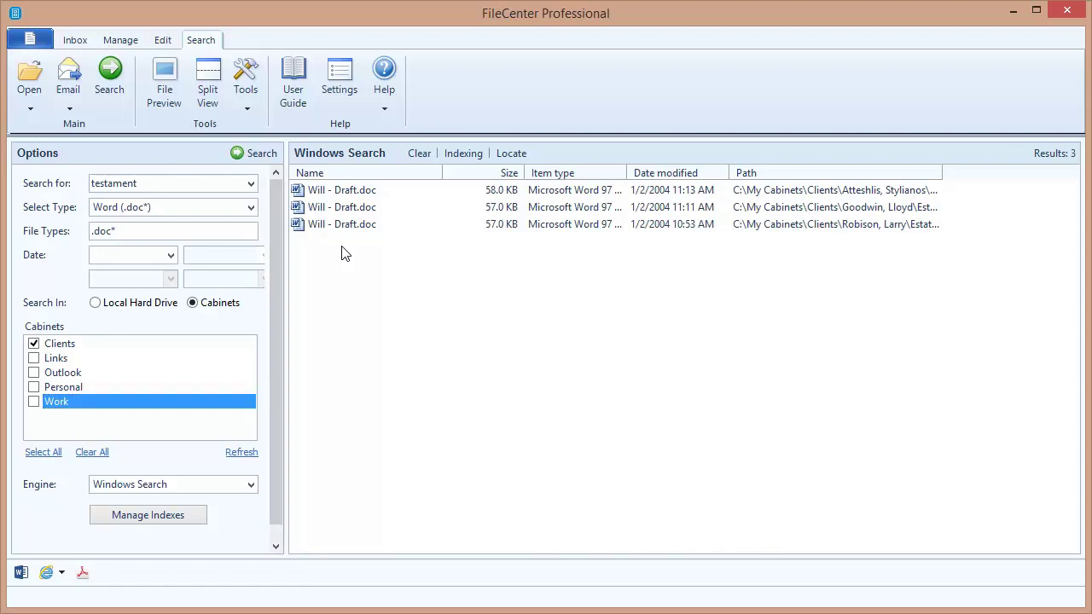
{"action": "left_click", "coordinate": [340, 207]}
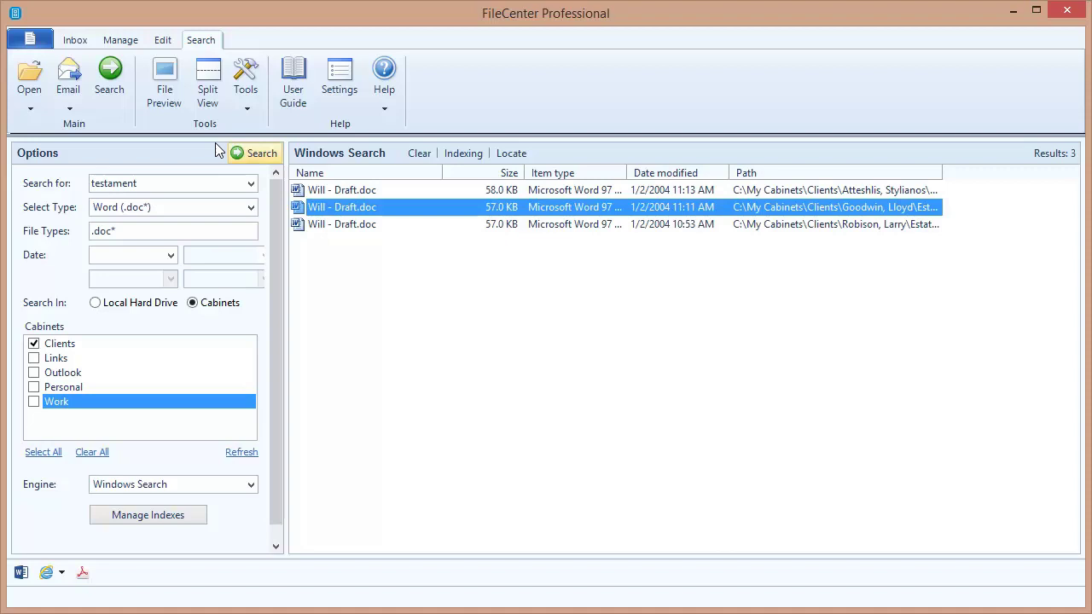
{"action": "left_click", "coordinate": [175, 75]}
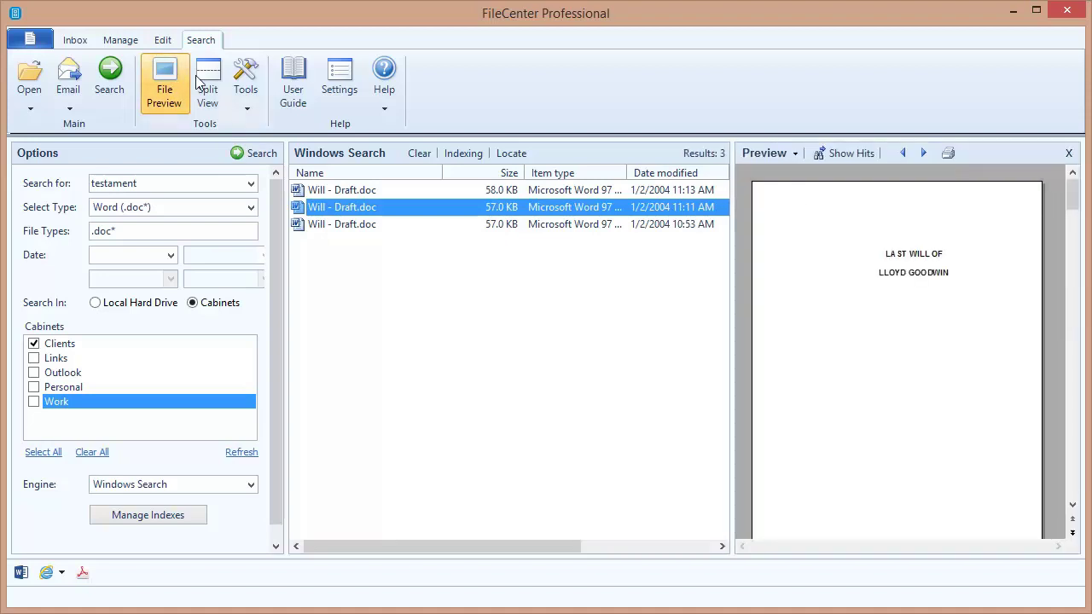
{"action": "left_click", "coordinate": [1074, 402]}
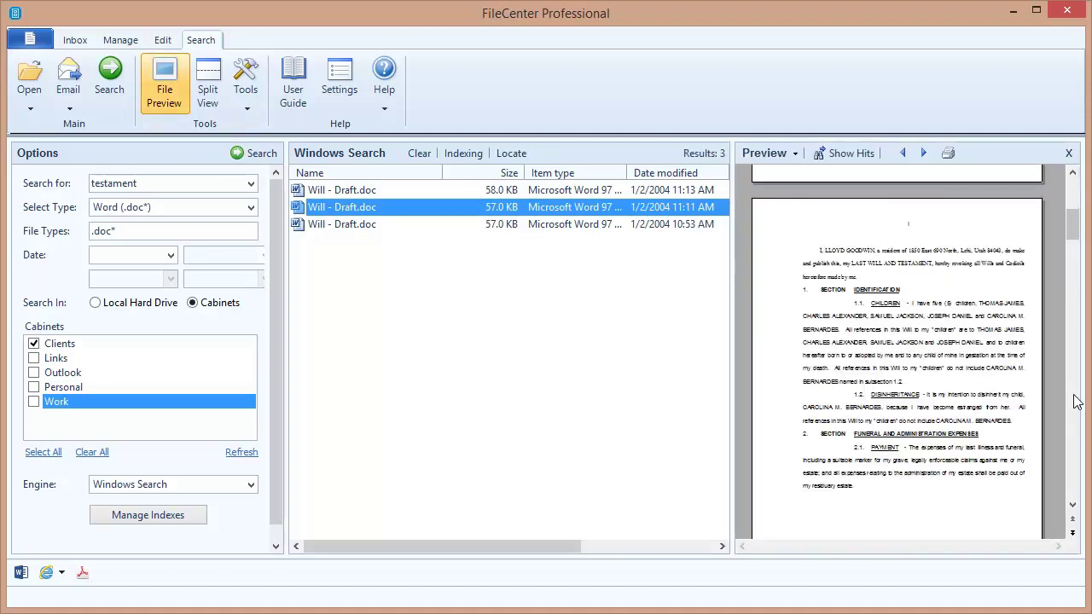
{"action": "left_click", "coordinate": [1075, 402]}
{"action": "left_click", "coordinate": [1075, 403]}
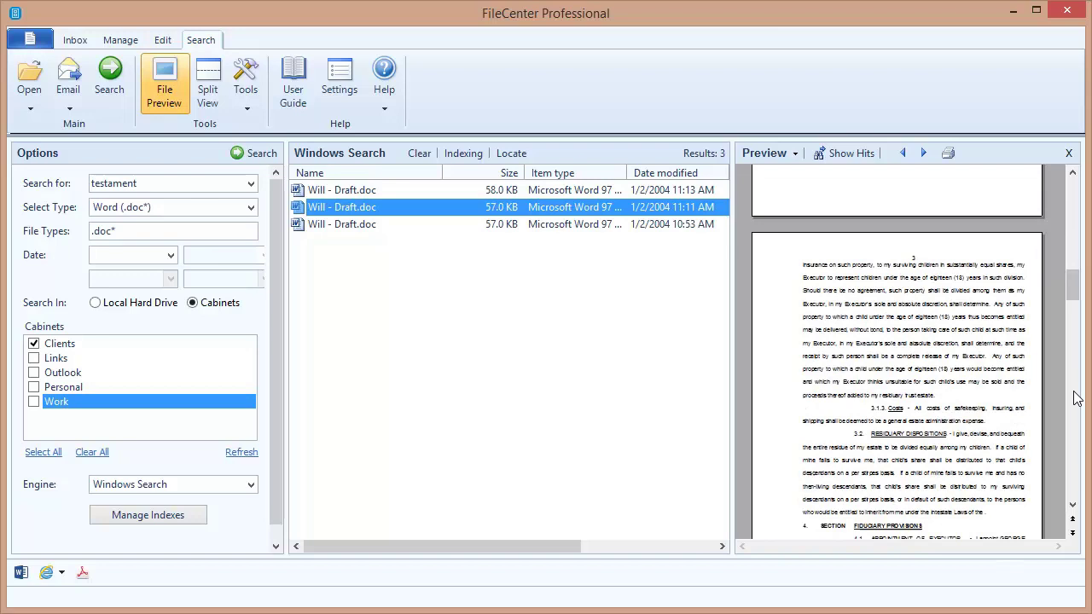
{"action": "left_click", "coordinate": [1070, 154]}
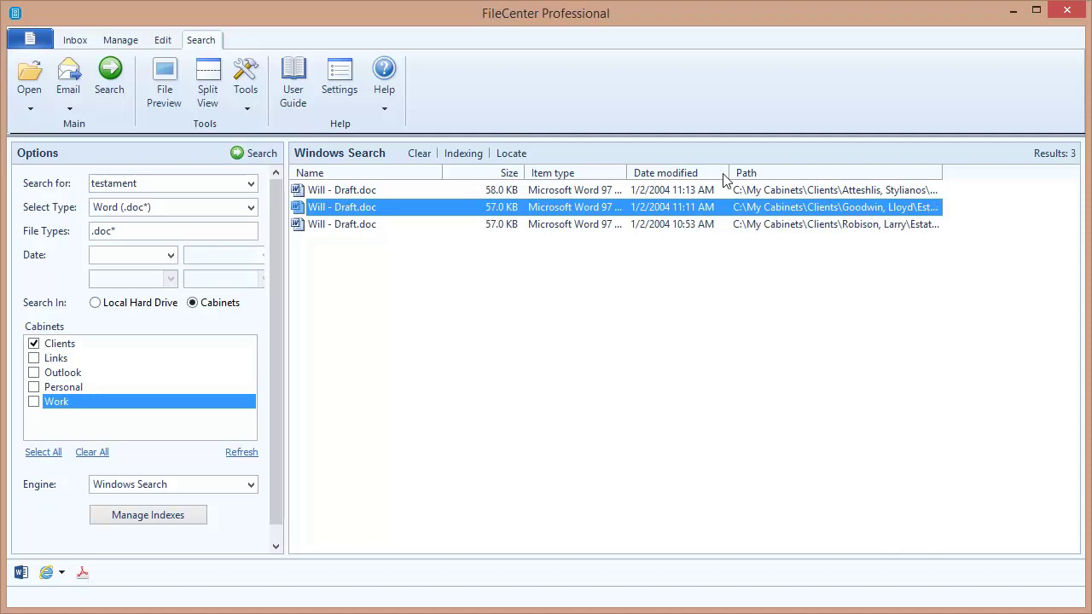
Locate the selected Will - Draft.doc in its client's Estate Plan folder.
{"action": "left_click", "coordinate": [506, 157]}
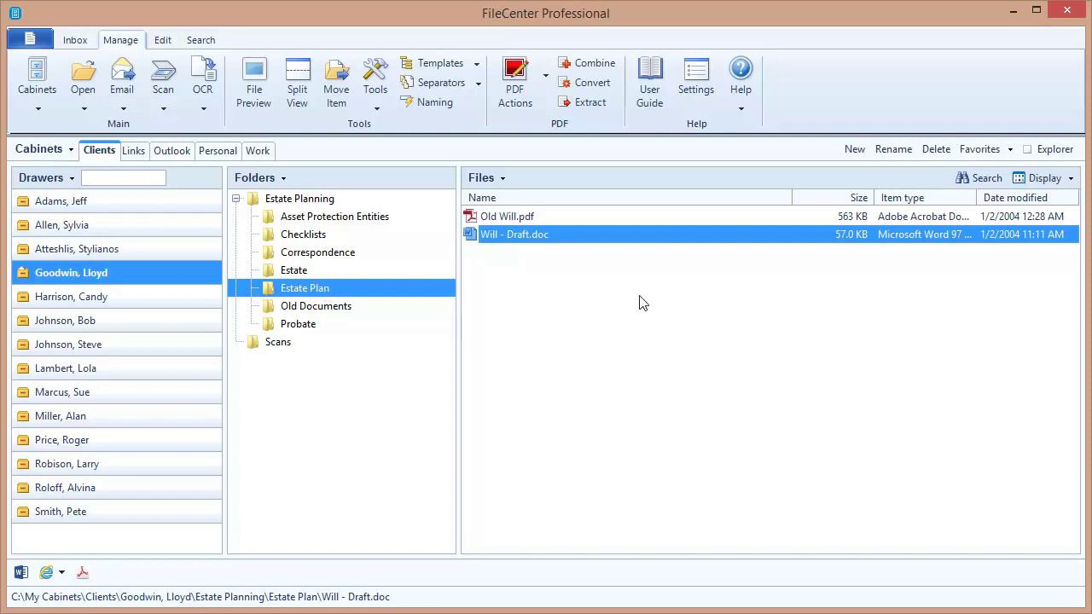
Start a file search with Search In set to Selected Folder.
{"action": "left_click", "coordinate": [967, 181]}
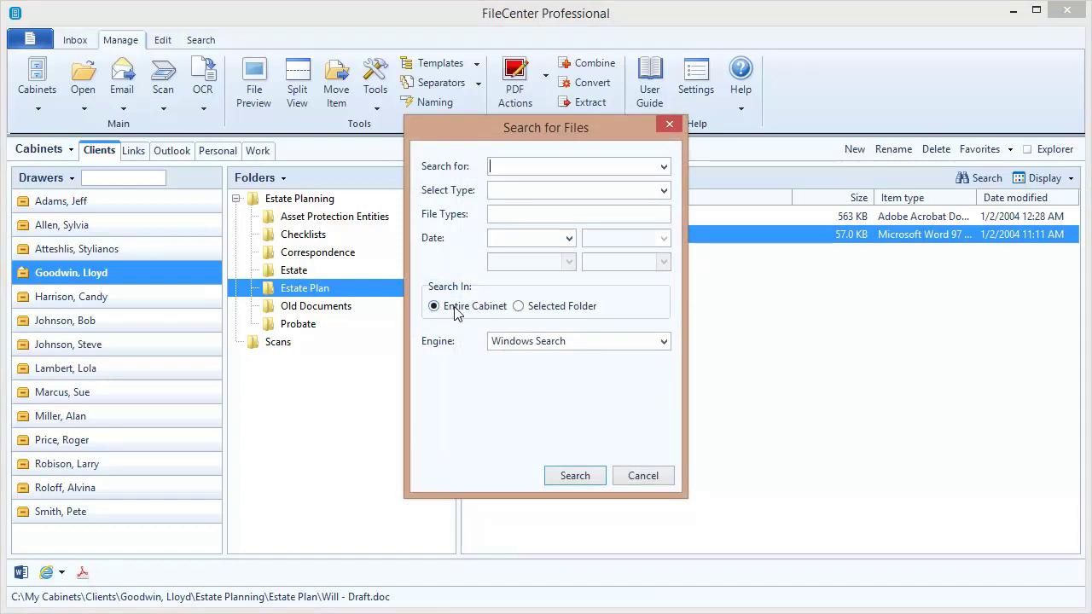
{"action": "left_click", "coordinate": [519, 308]}
Cancel that search and search the entire cabinet for 'deed' from the client drawer, finding 7 PDFs.
{"action": "left_click", "coordinate": [644, 476]}
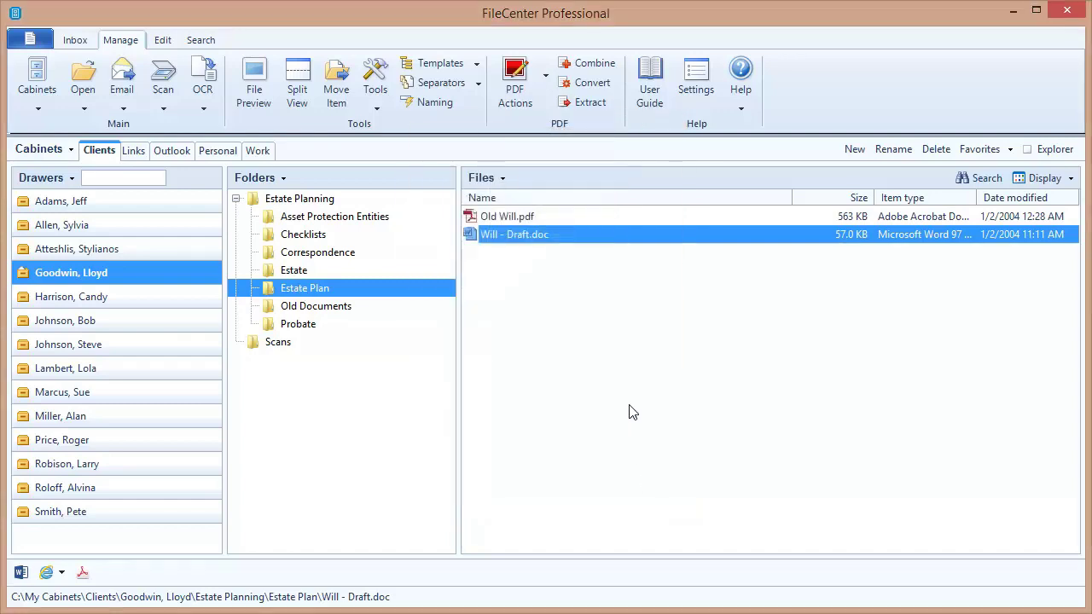
{"action": "left_click", "coordinate": [86, 275]}
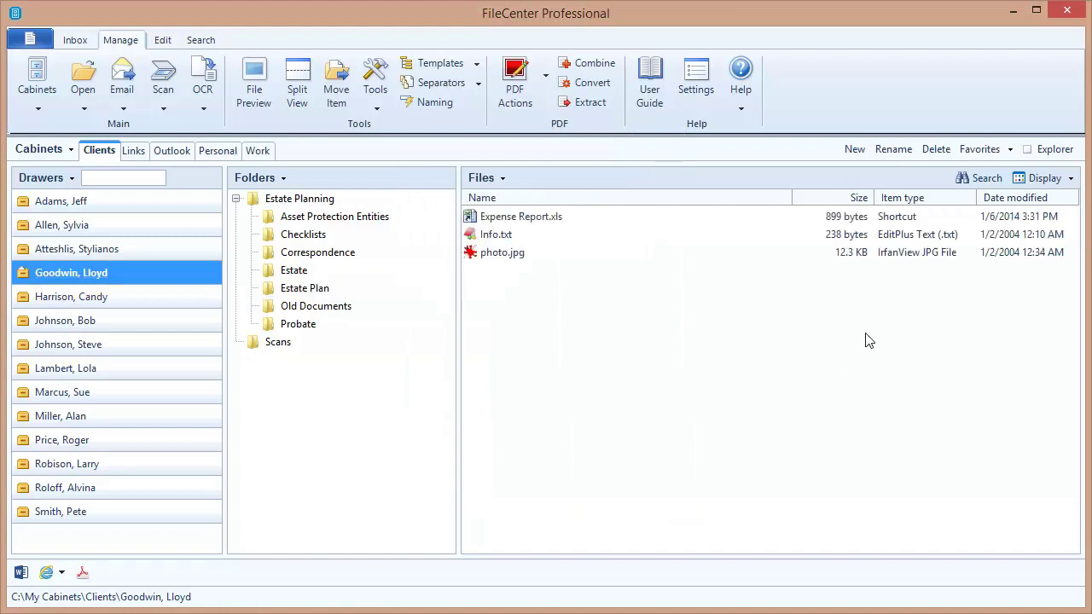
{"action": "left_click", "coordinate": [980, 179]}
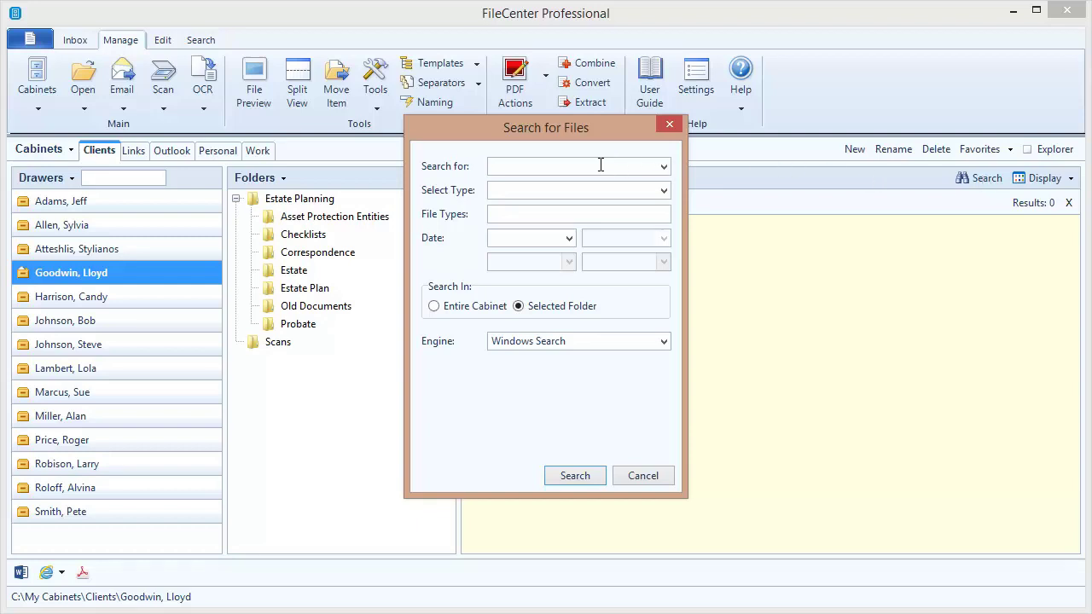
{"action": "type", "text": "deed"}
{"action": "left_click", "coordinate": [435, 306]}
{"action": "left_click", "coordinate": [577, 477]}
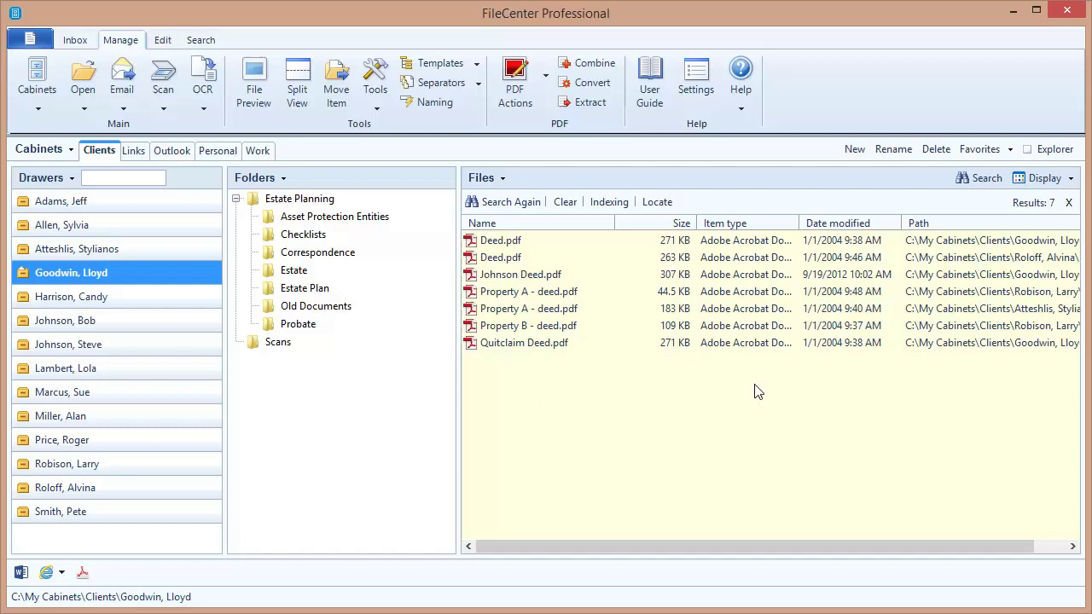
Rerun the deed search on the Selected Folder, leaving Deed.pdf, Johnson Deed.pdf and Quitclaim Deed.pdf.
{"action": "left_click", "coordinate": [981, 178]}
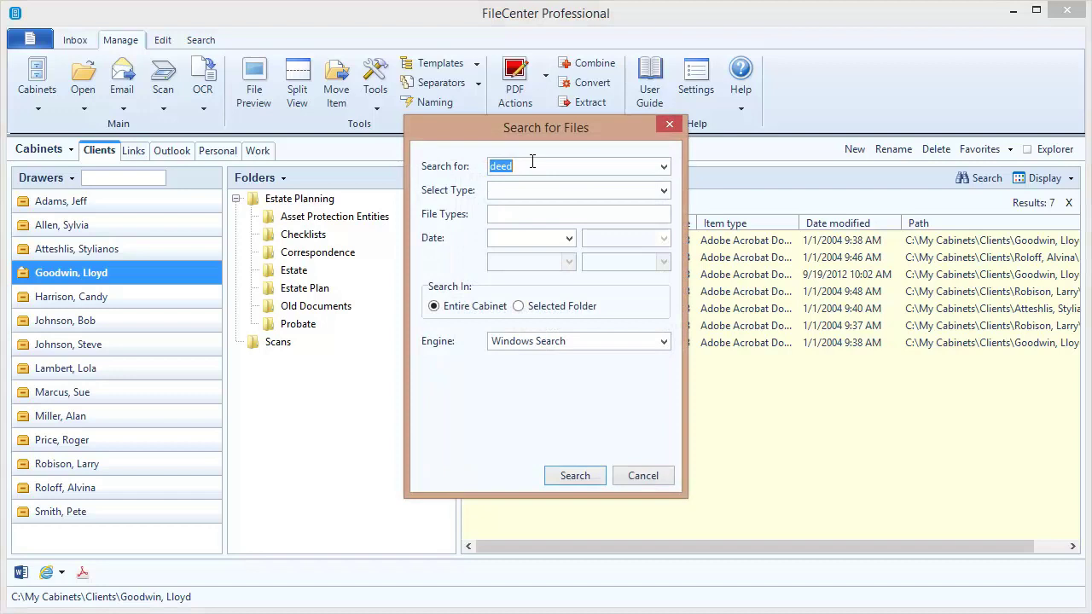
{"action": "left_click", "coordinate": [519, 306]}
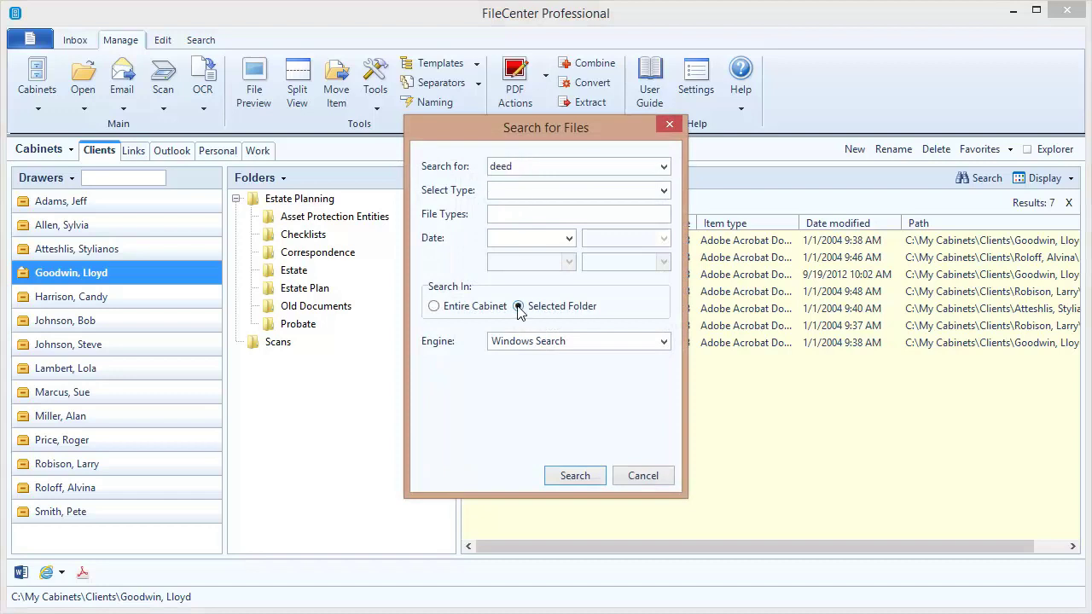
{"action": "left_click", "coordinate": [579, 476]}
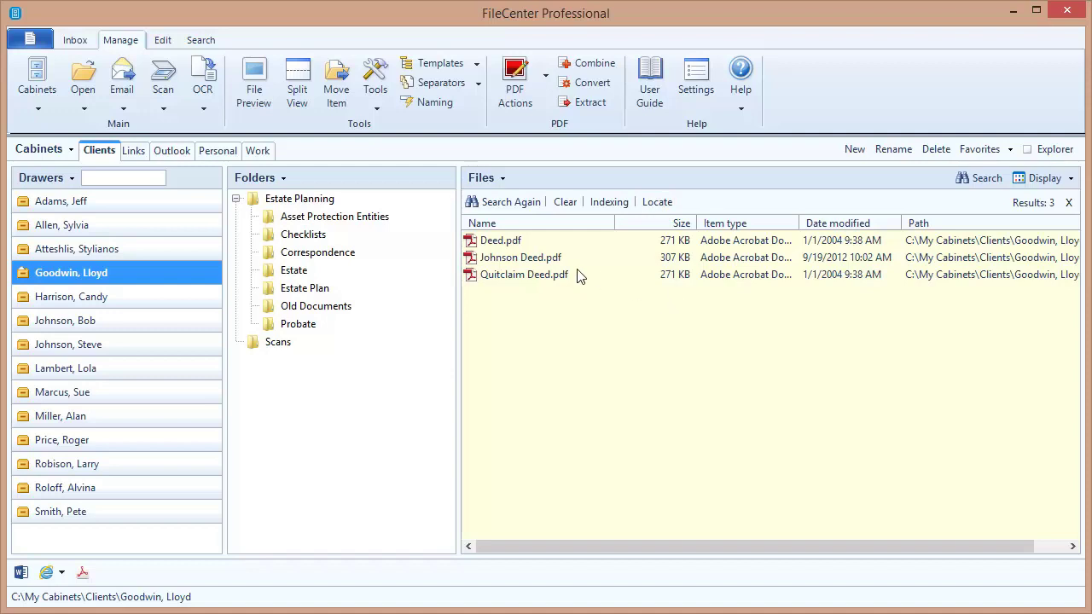
Preview the second deed PDF, close the preview, then close the deed search results.
{"action": "left_click", "coordinate": [520, 259]}
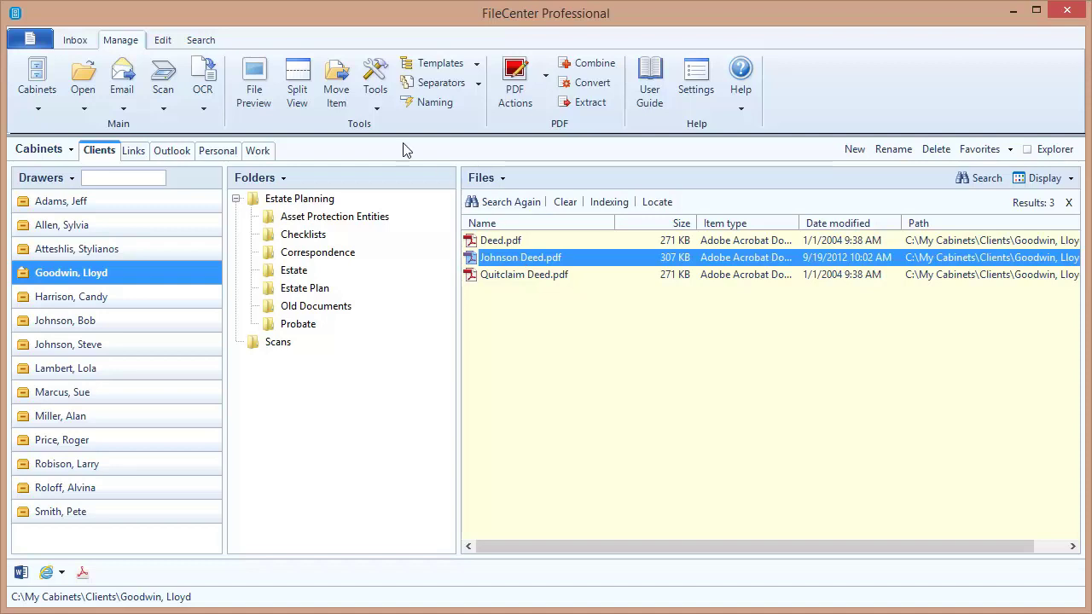
{"action": "left_click", "coordinate": [259, 82]}
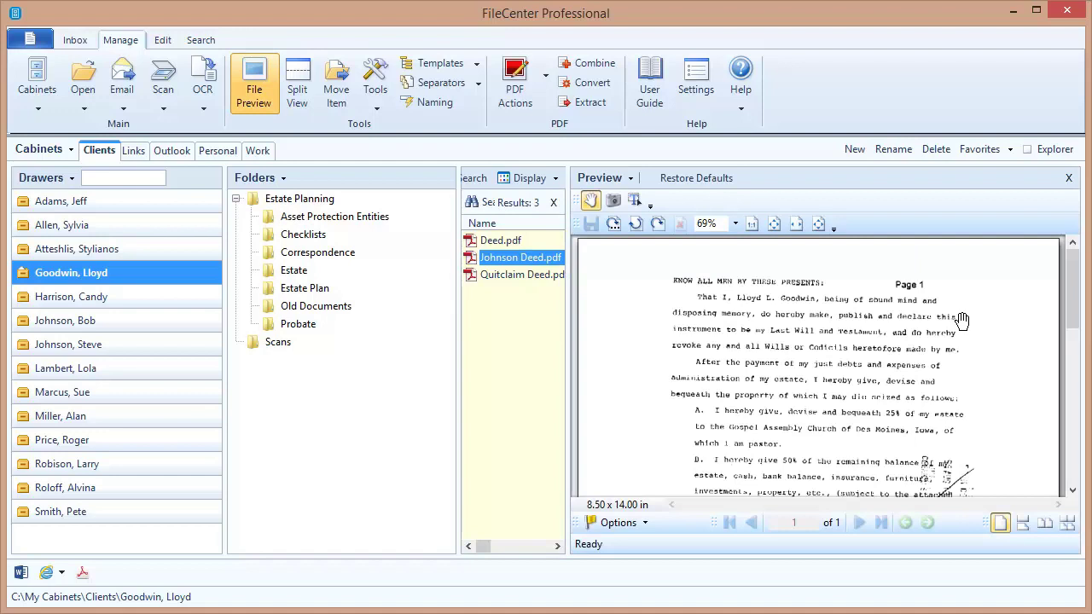
{"action": "left_click", "coordinate": [1068, 178]}
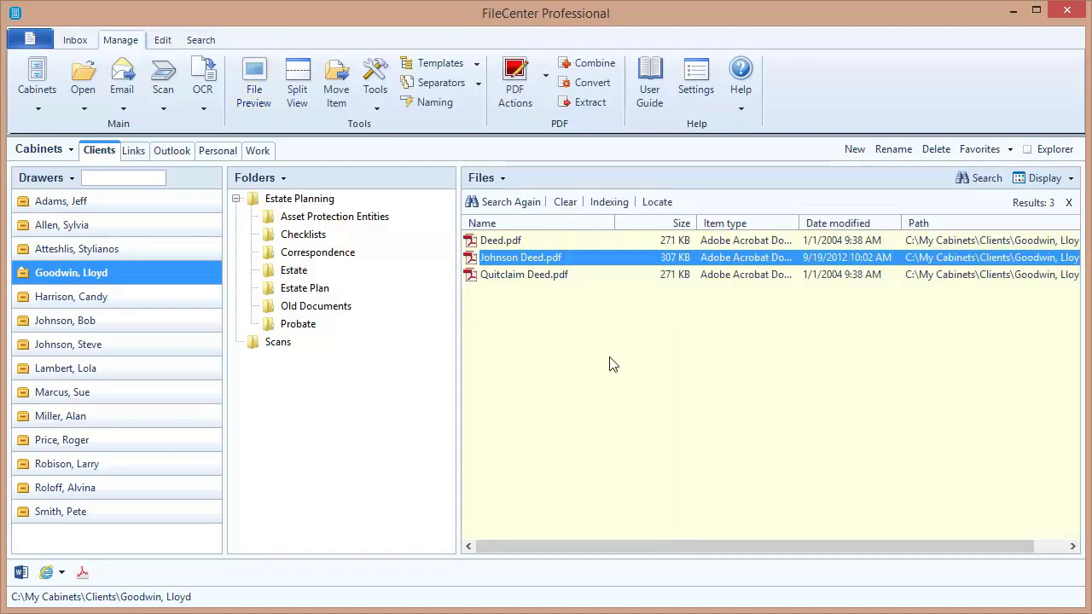
{"action": "left_click", "coordinate": [1069, 208]}
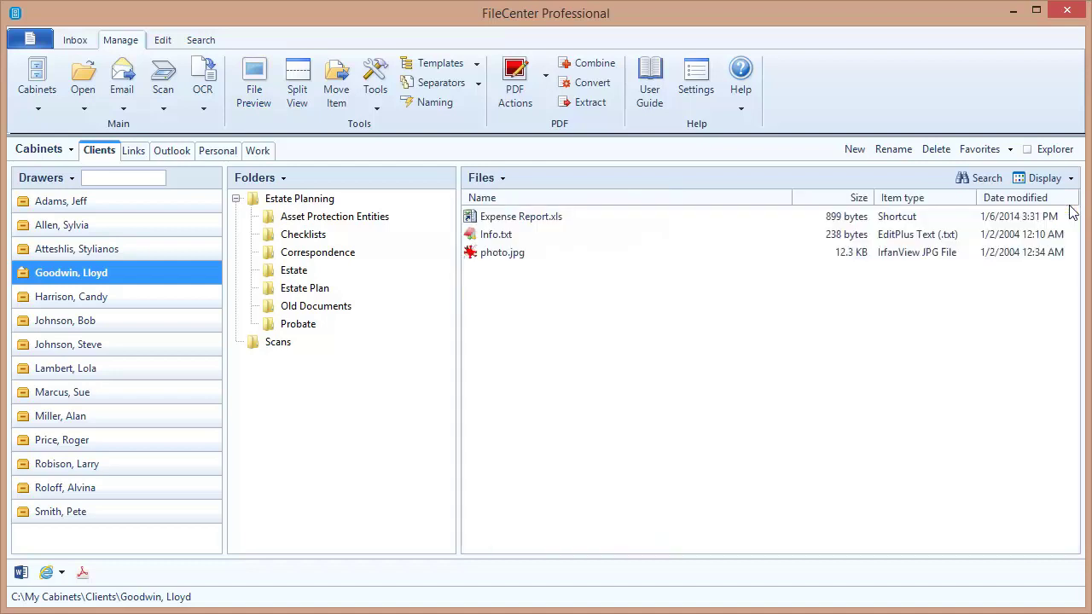